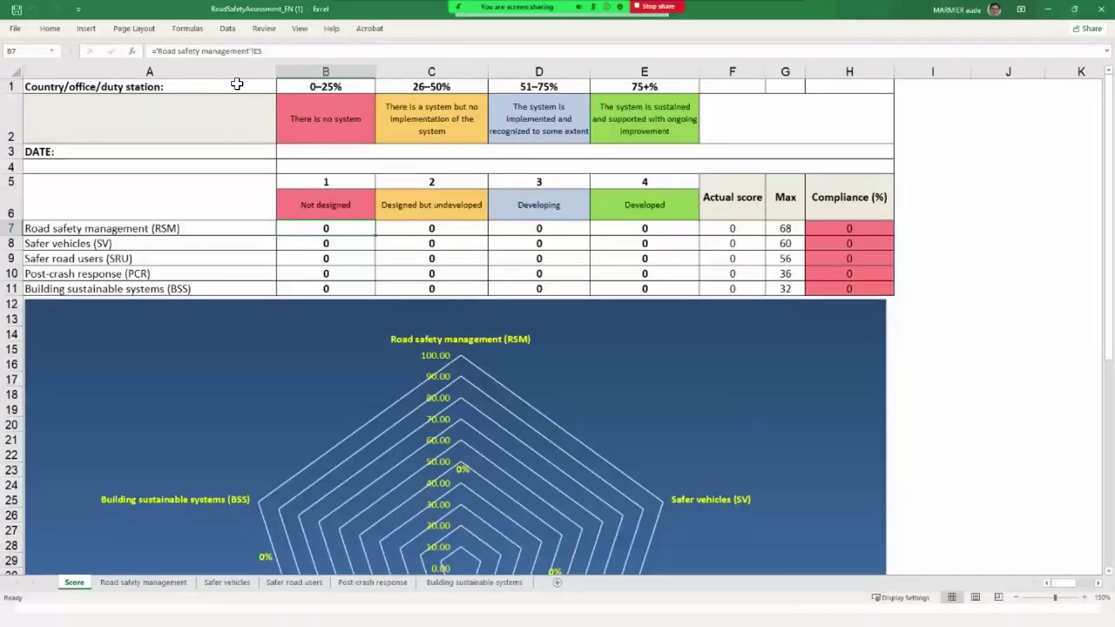
# Step: Review the Score sheet's country/office and date fields, the road safety management row and the radar chart below the table
pyautogui.click(237, 83)
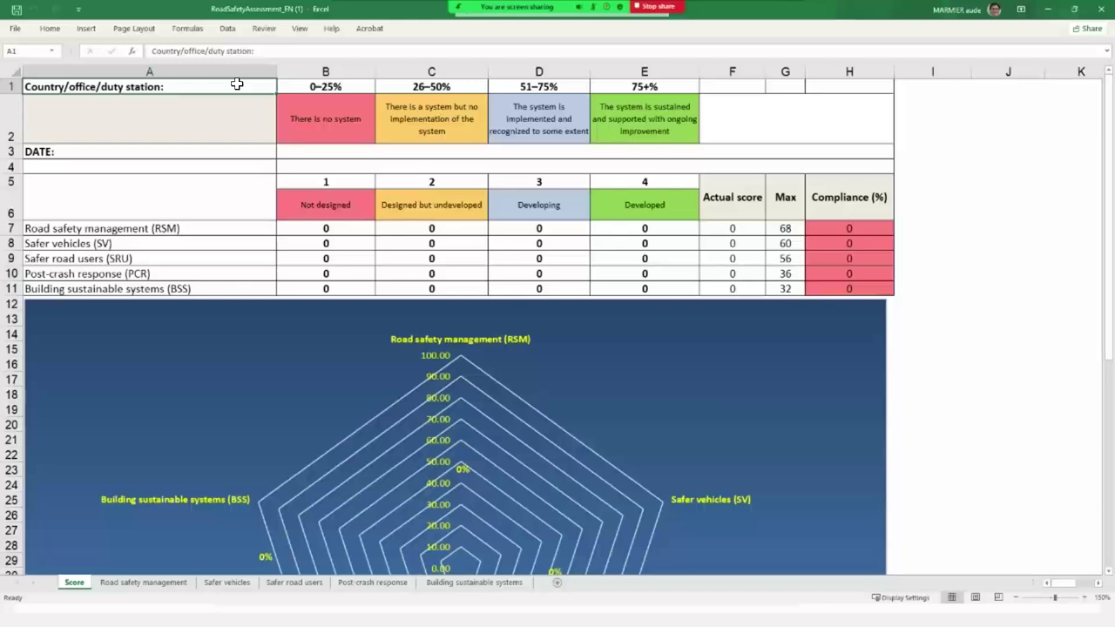
pyautogui.click(242, 151)
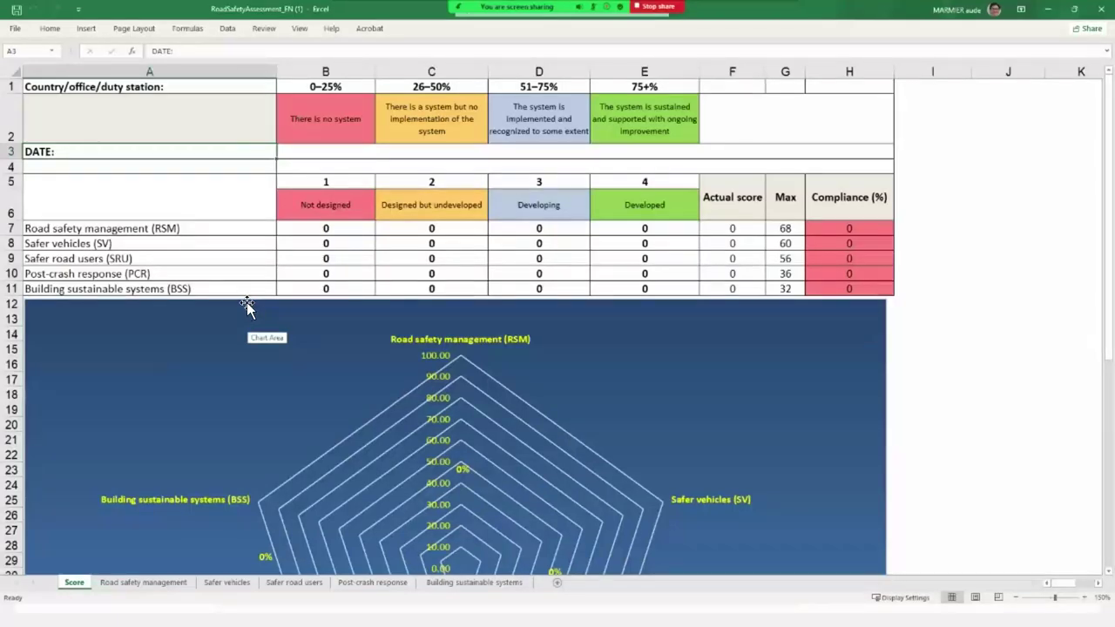
pyautogui.click(264, 228)
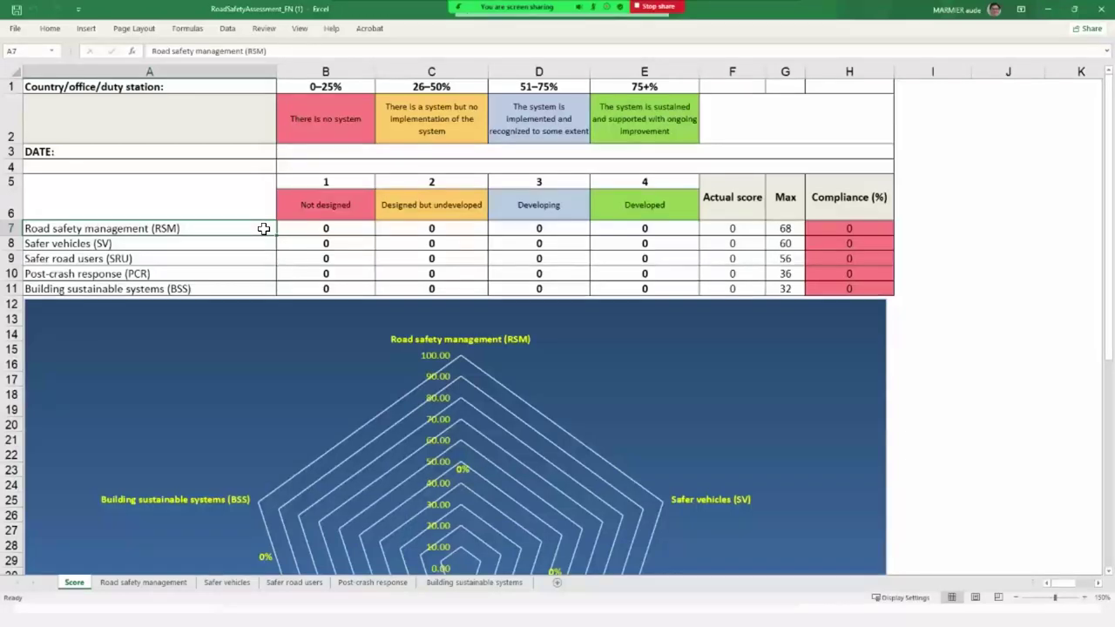
pyautogui.scroll(-3, 610, 361)
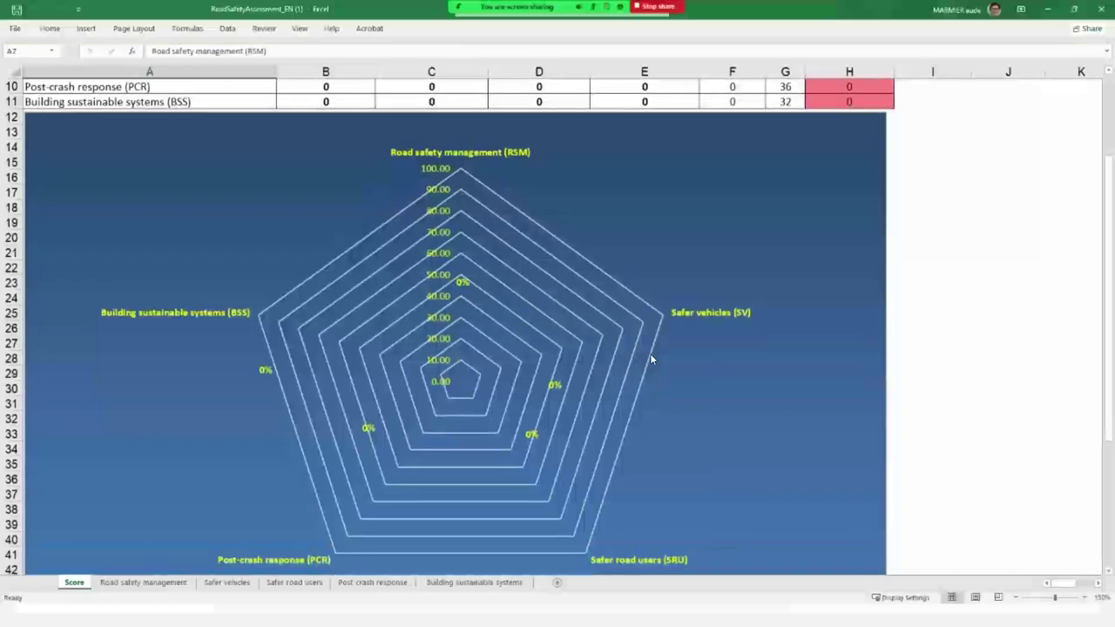
pyautogui.scroll(-1, 651, 357)
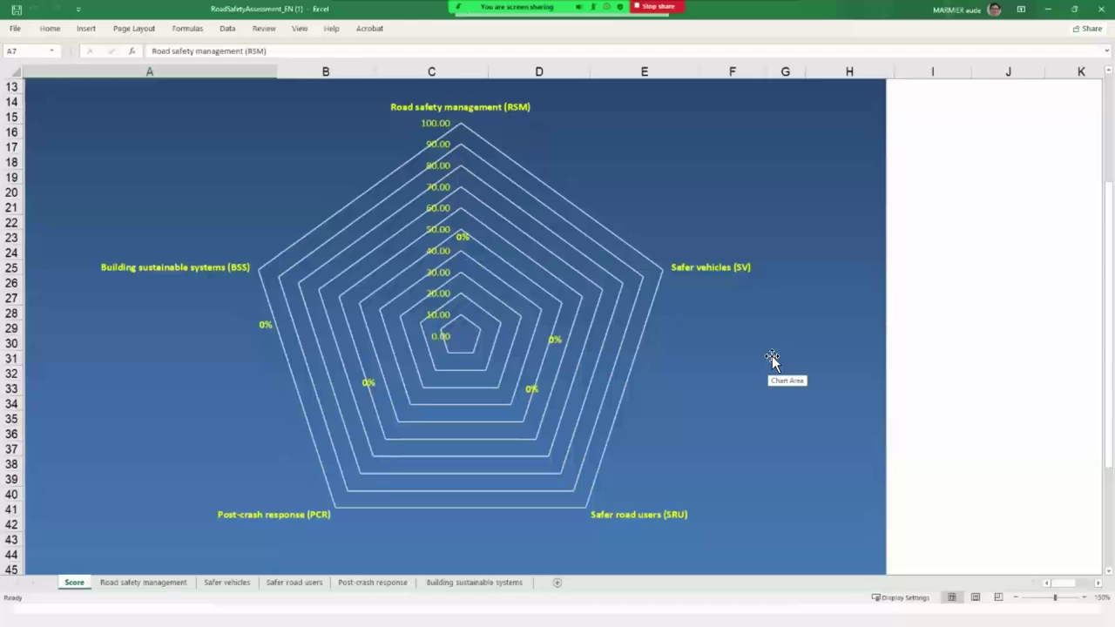
pyautogui.scroll(4, 772, 358)
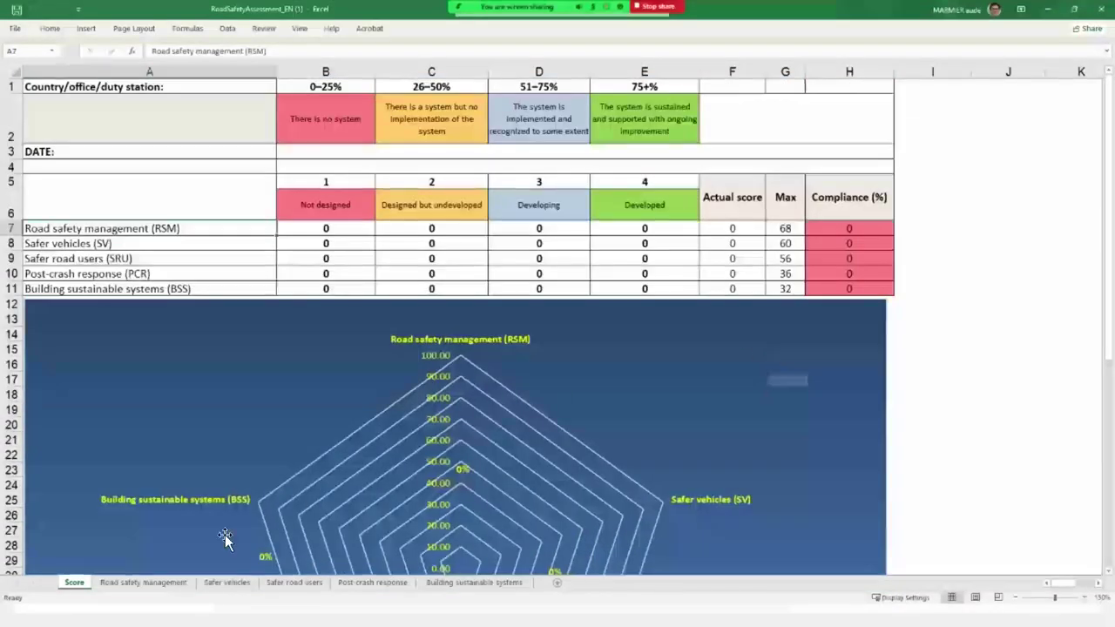
# Step: On the Road safety management sheet, enter a score of 1 for question RSM1 in the Not designed column
pyautogui.click(143, 582)
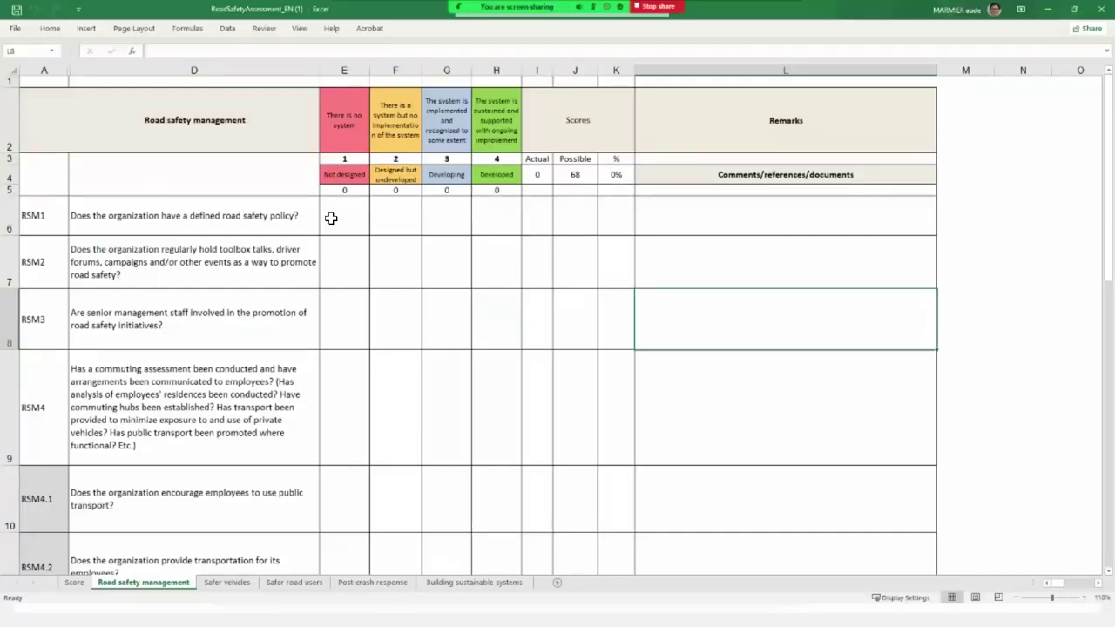
pyautogui.click(297, 217)
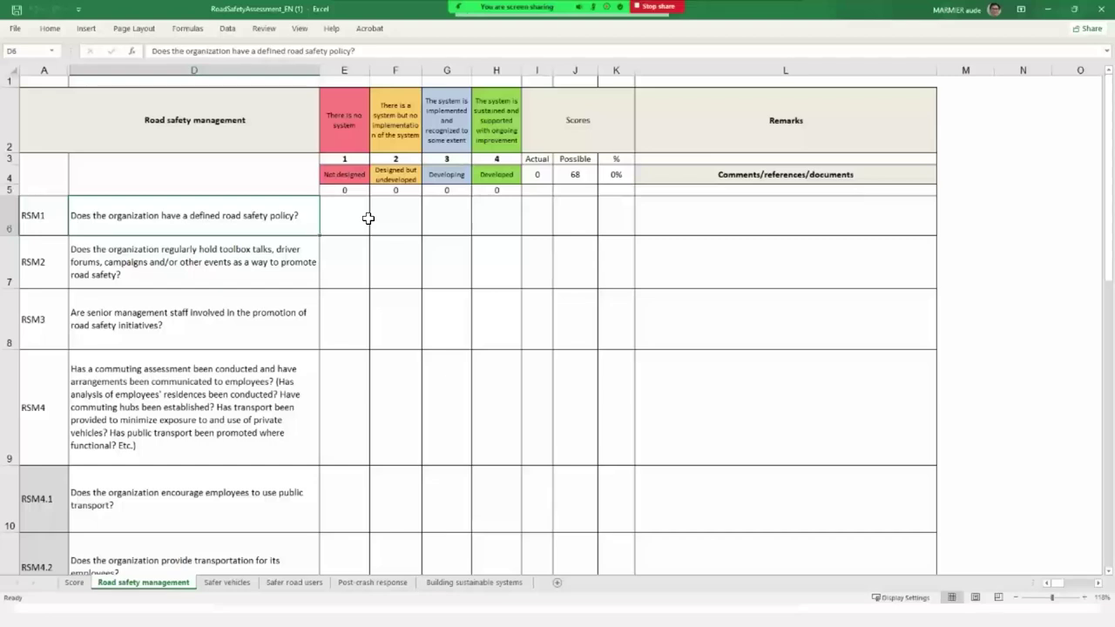
pyautogui.click(350, 216)
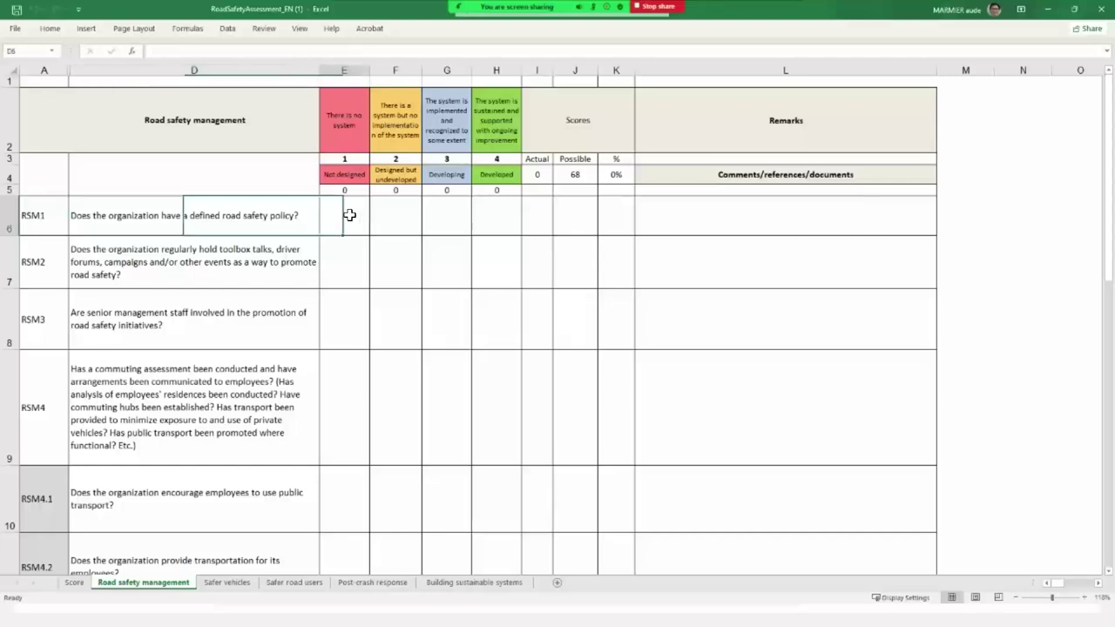
pyautogui.write('1')
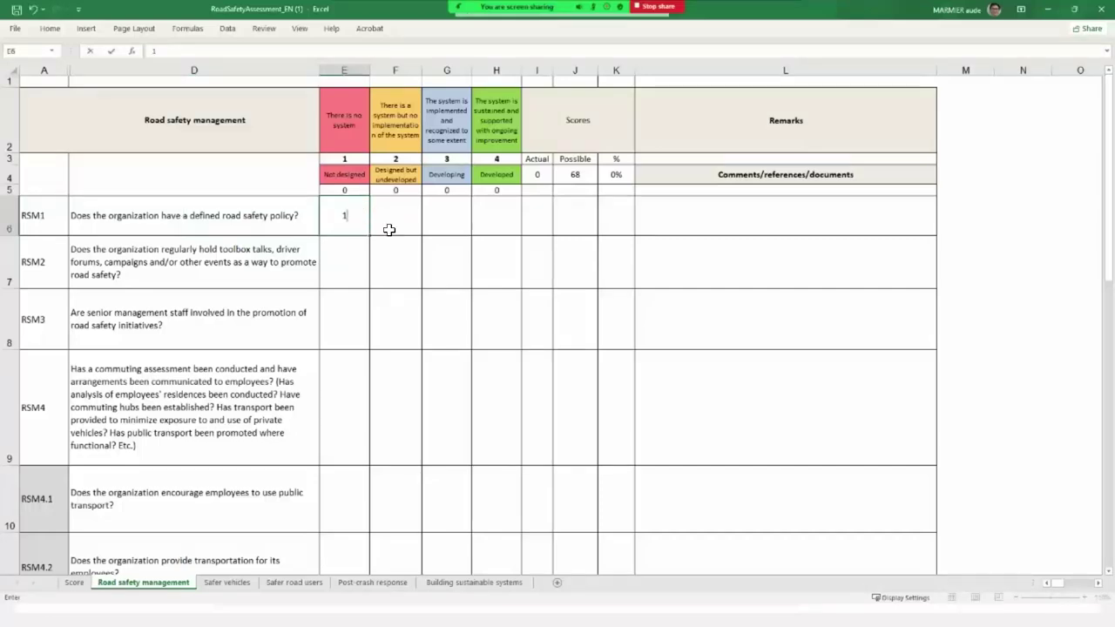
pyautogui.click(389, 229)
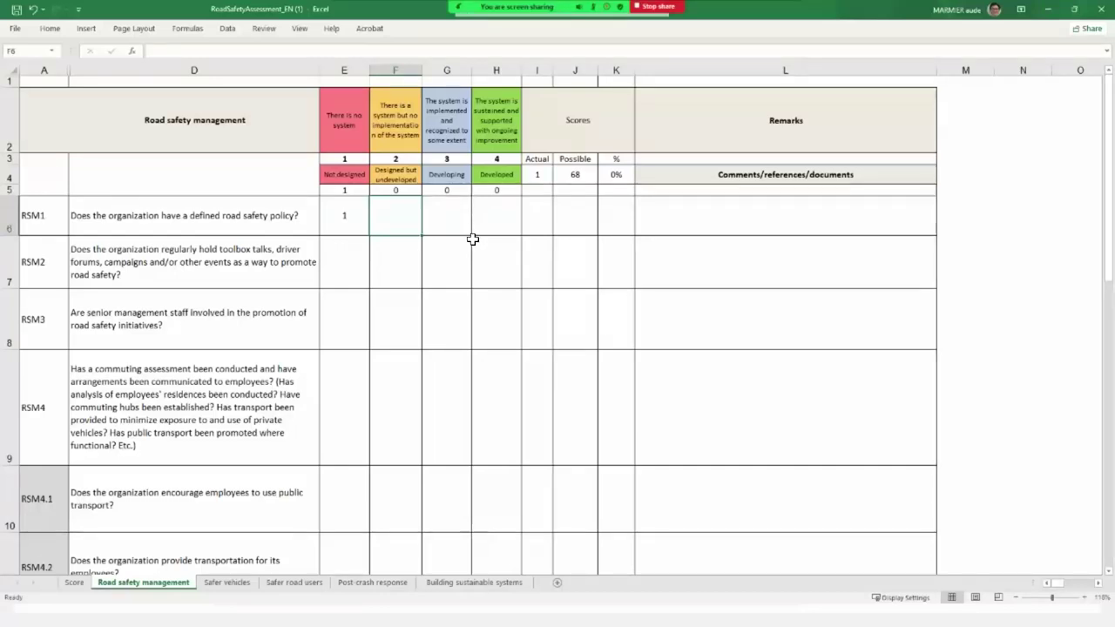
# Step: Clear RSM1's Not designed score and enter 4 in its Developed column instead
pyautogui.click(350, 215)
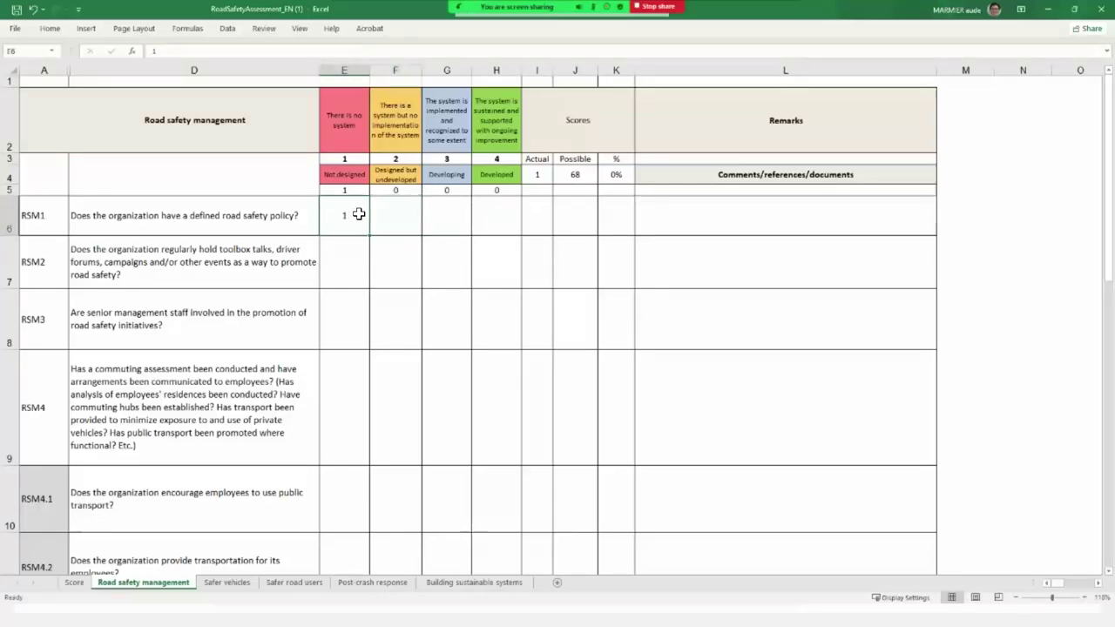
pyautogui.press('Delete')
pyautogui.click(493, 215)
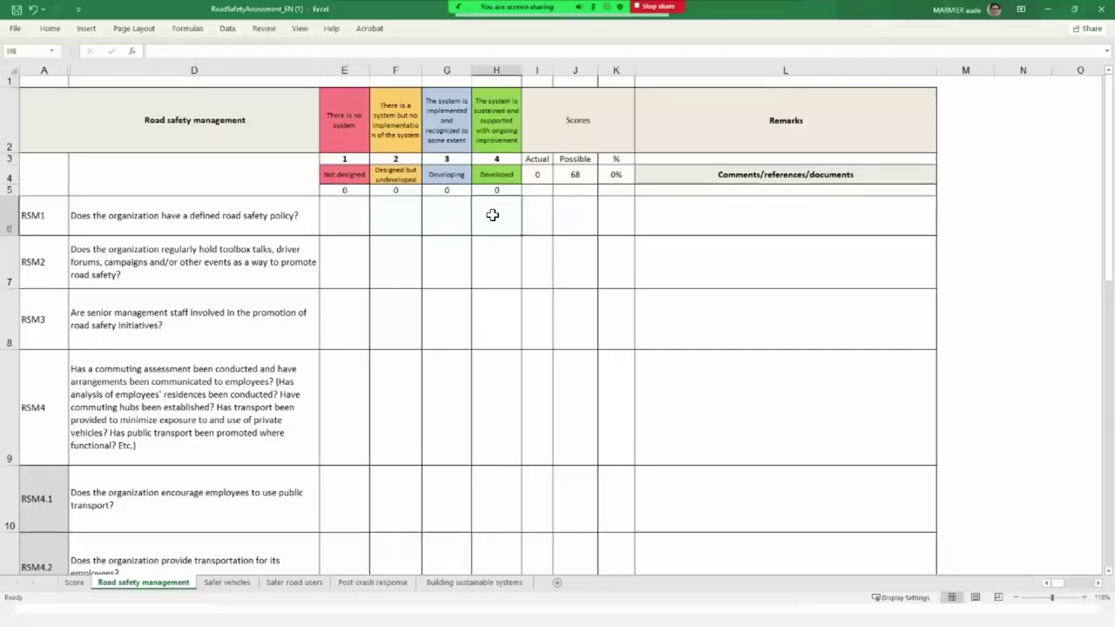
pyautogui.write('4')
pyautogui.click(535, 217)
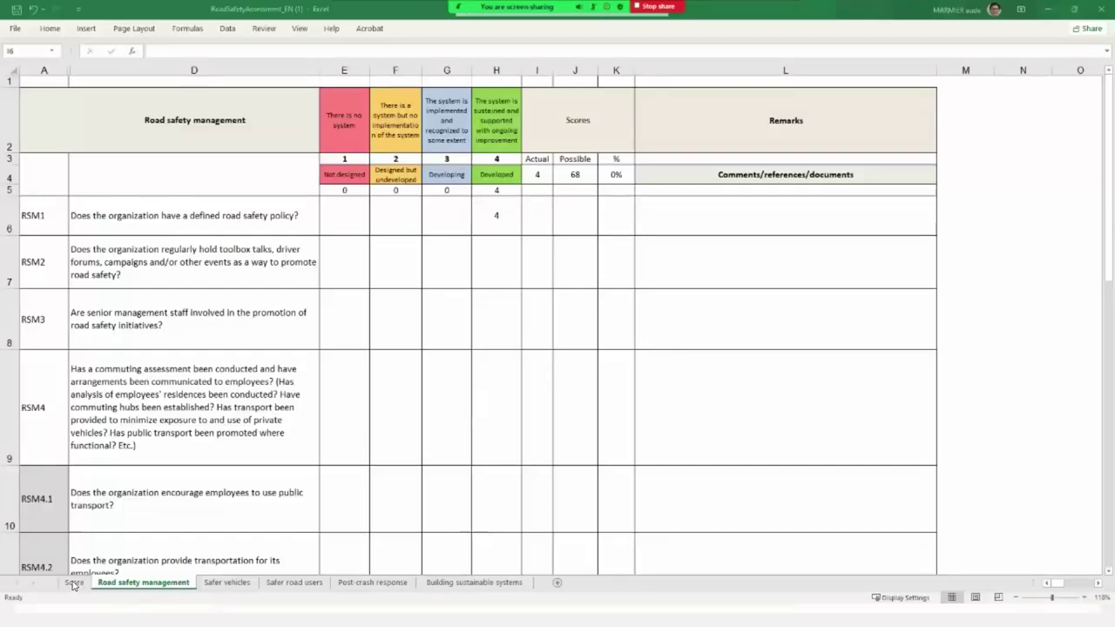
# Step: Fill RSM1's Developed score of 4 down the column through question RSM14
pyautogui.click(512, 216)
pyautogui.click(520, 232)
pyautogui.moveTo(521, 234); pyautogui.dragTo(513, 514)
pyautogui.click(671, 420)
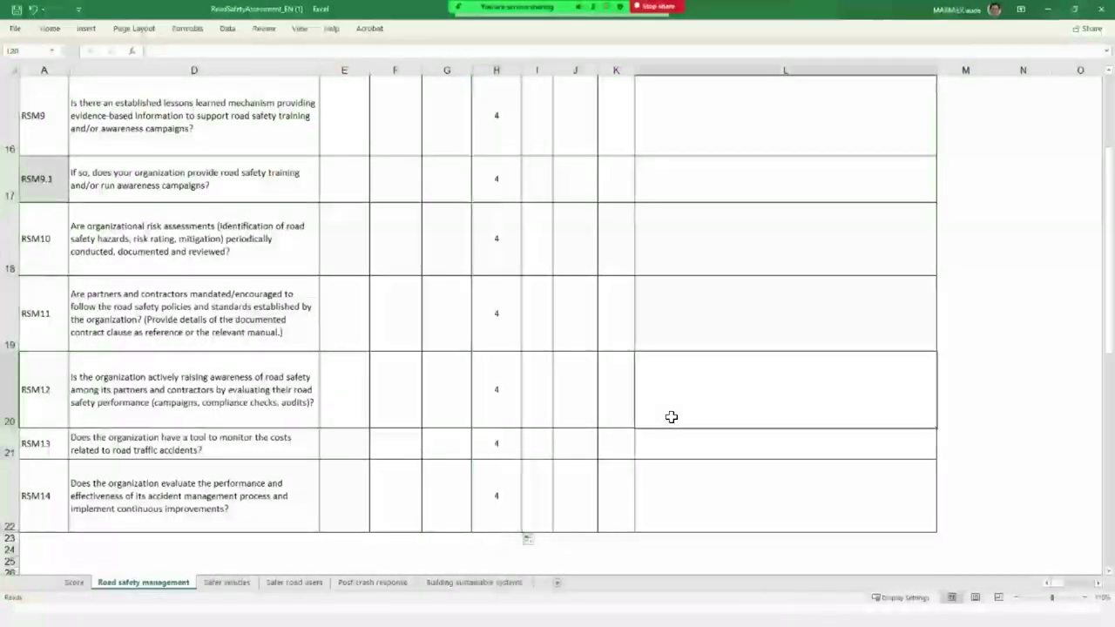
pyautogui.scroll(5, 671, 419)
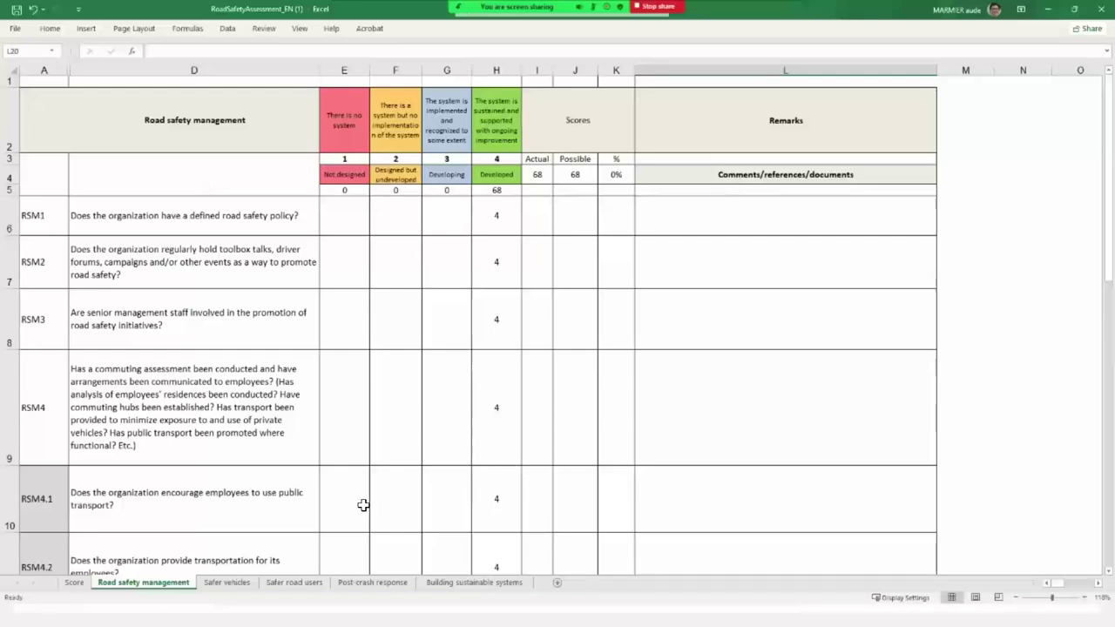
# Step: On the Safer vehicles sheet, enter a score of 3 for question SV1 in the Developing column
pyautogui.click(227, 583)
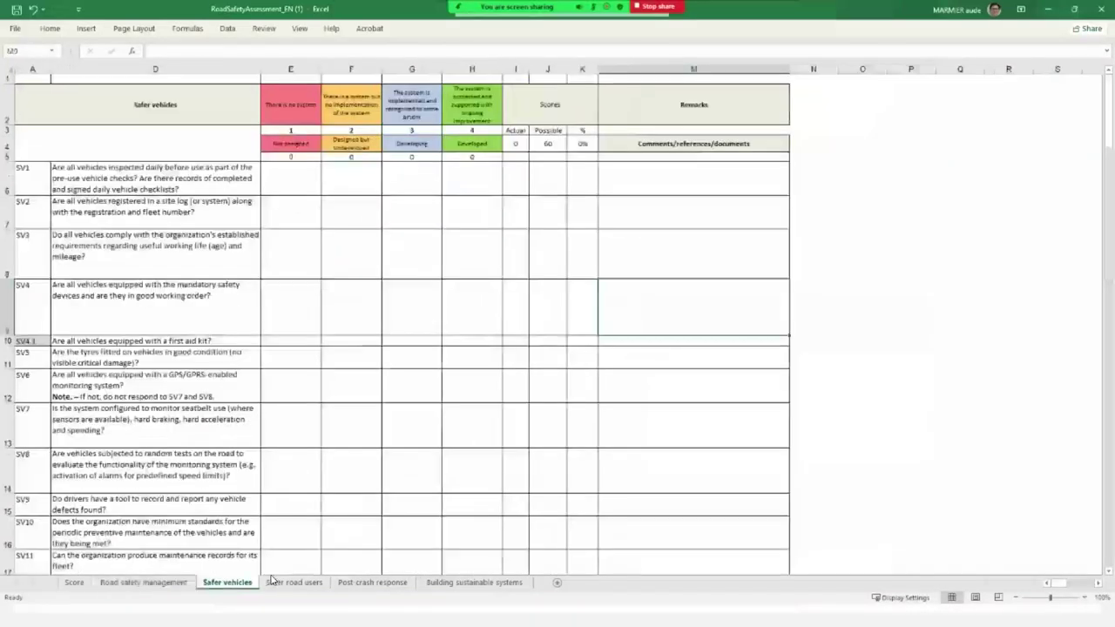
pyautogui.click(177, 583)
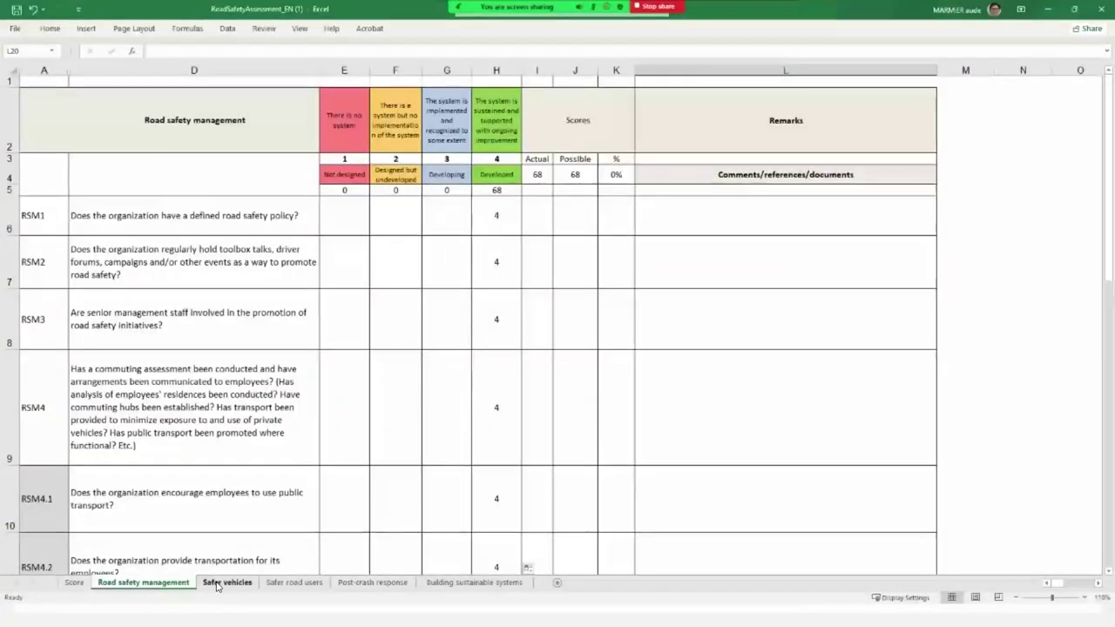
pyautogui.click(214, 585)
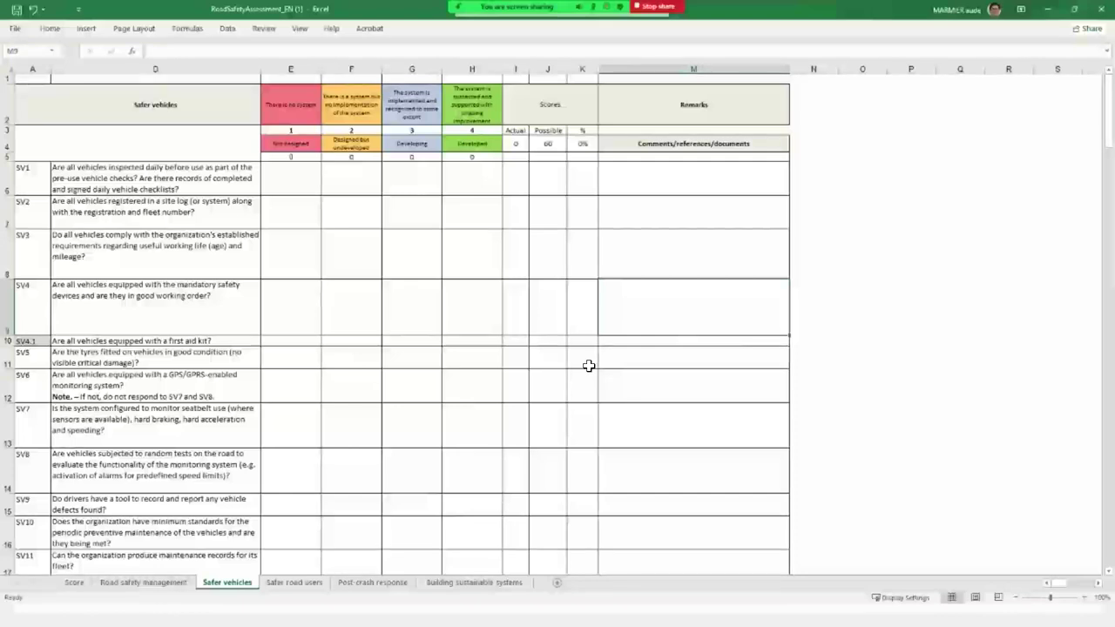
pyautogui.click(417, 180)
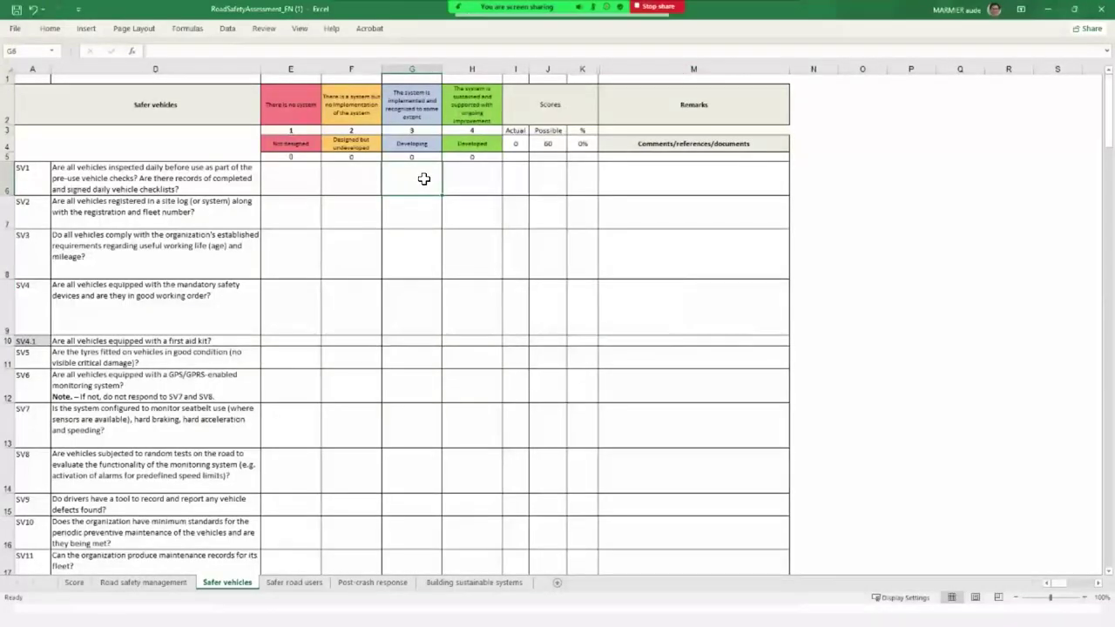
pyautogui.write('3')
# Step: Fill SV1's Developing score of 3 down the column for the Safer vehicles questions below it
pyautogui.click(441, 194)
pyautogui.moveTo(442, 195); pyautogui.dragTo(398, 531)
pyautogui.click(574, 480)
pyautogui.scroll(2, 573, 477)
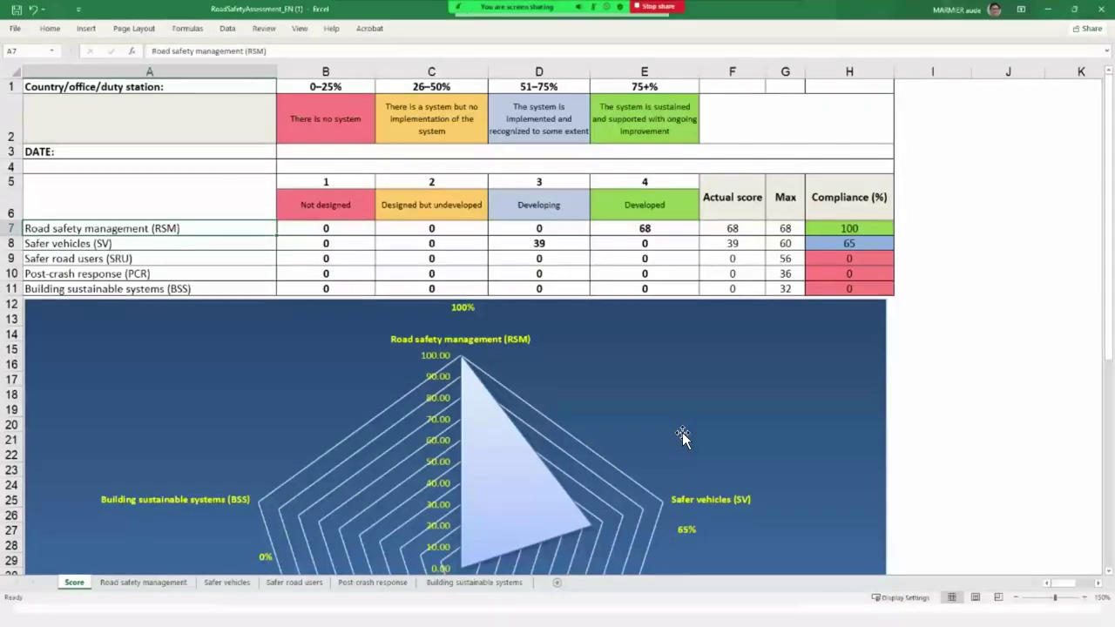
# Step: Examine the compliance table and the whole radar chart on the Score sheet
pyautogui.scroll(-4, 682, 432)
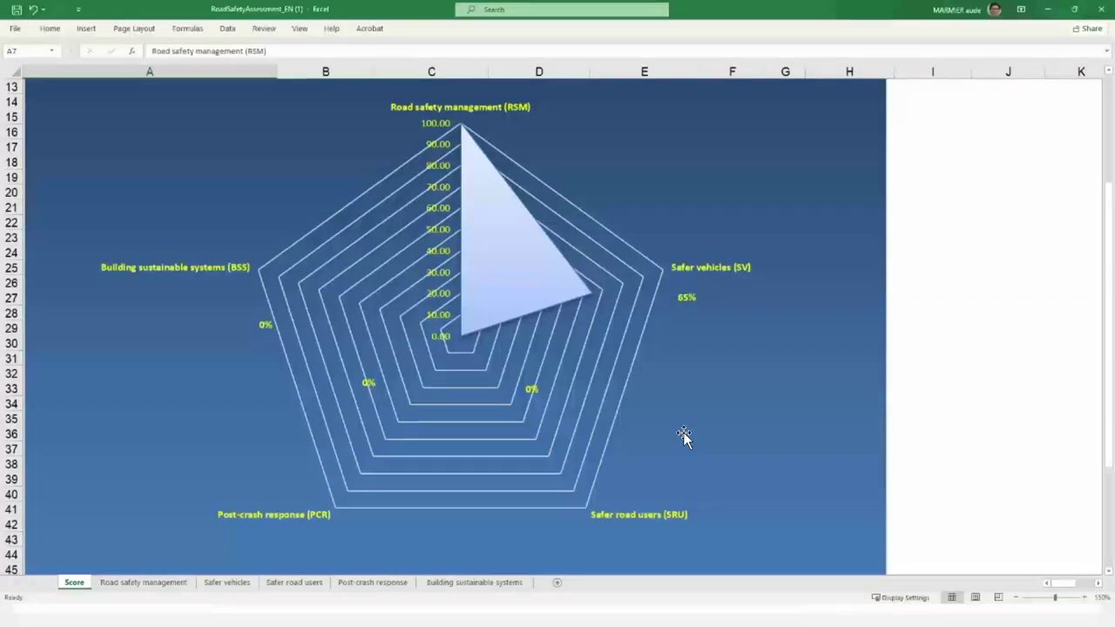
pyautogui.scroll(4, 683, 432)
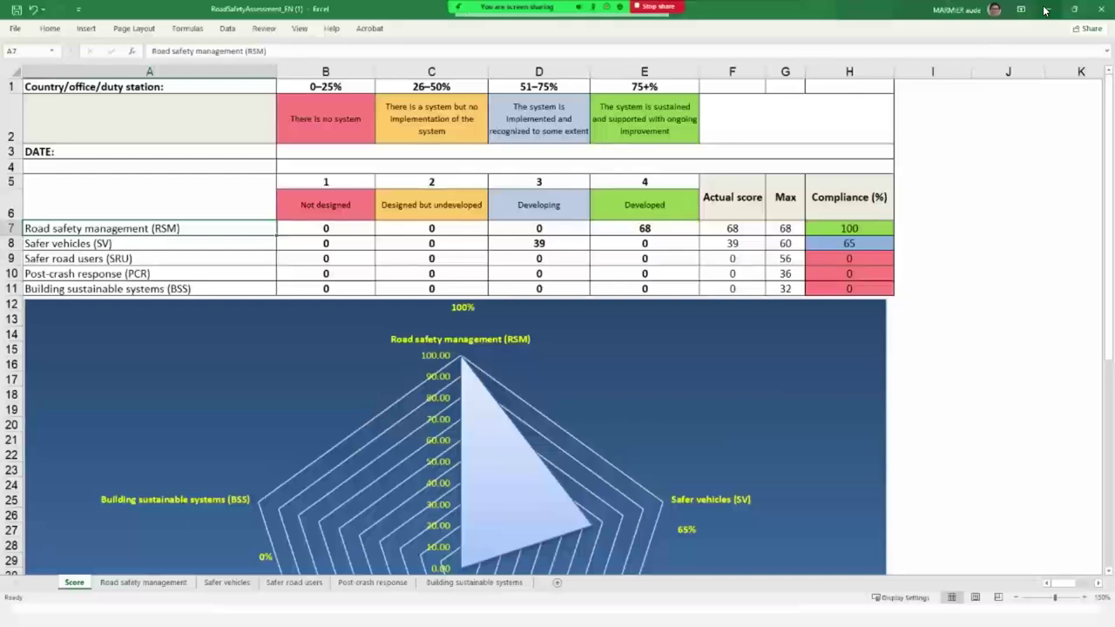
# Step: Switch to the slide show and advance to the UPU road safety awareness e-training slide
pyautogui.hotkey('alt', 'Tab')
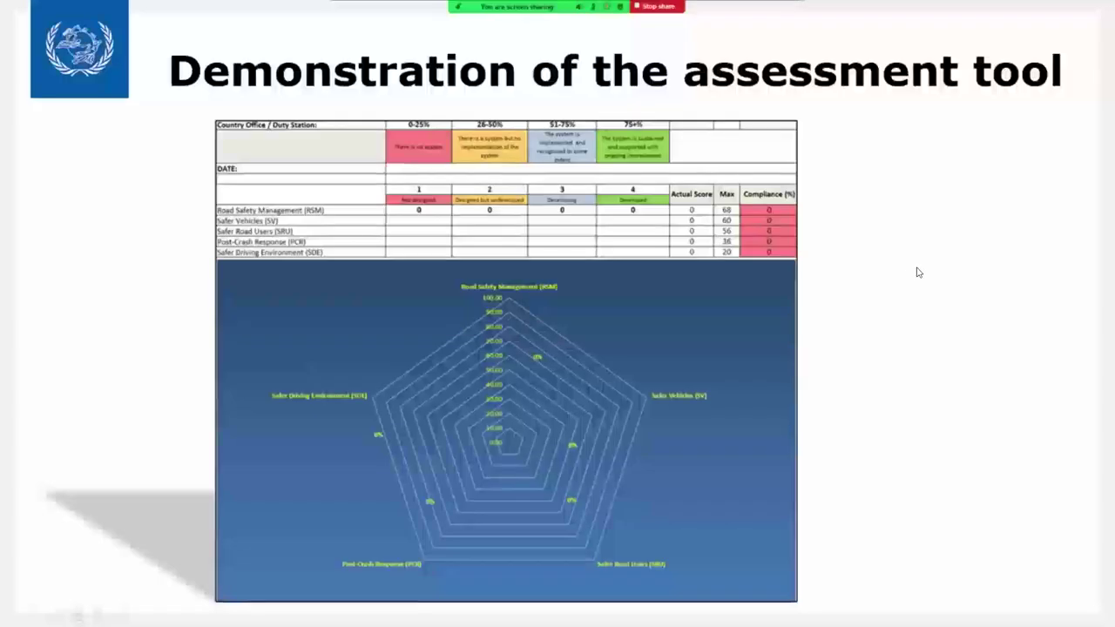
pyautogui.press('Right')
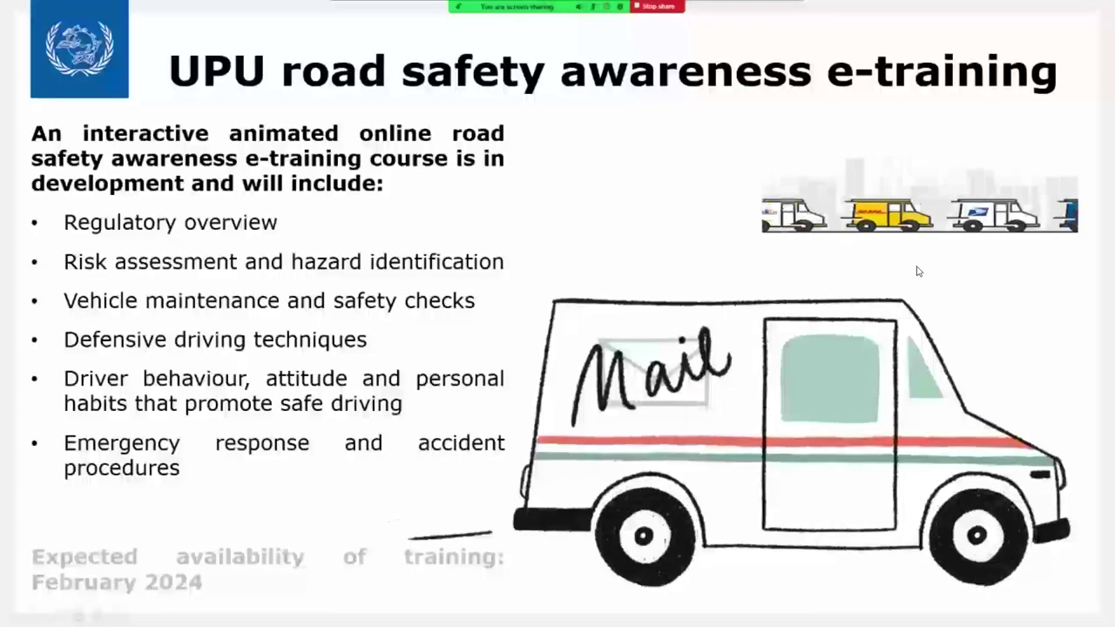